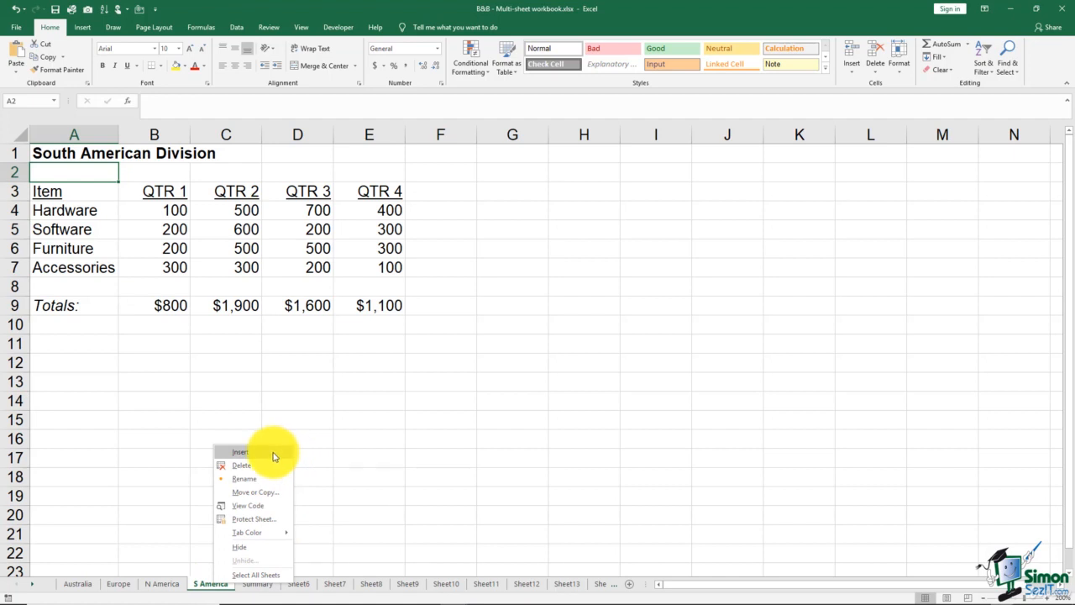
Insert a blank worksheet in front of the S America sheet and delete that new sheet again.
click(240, 452)
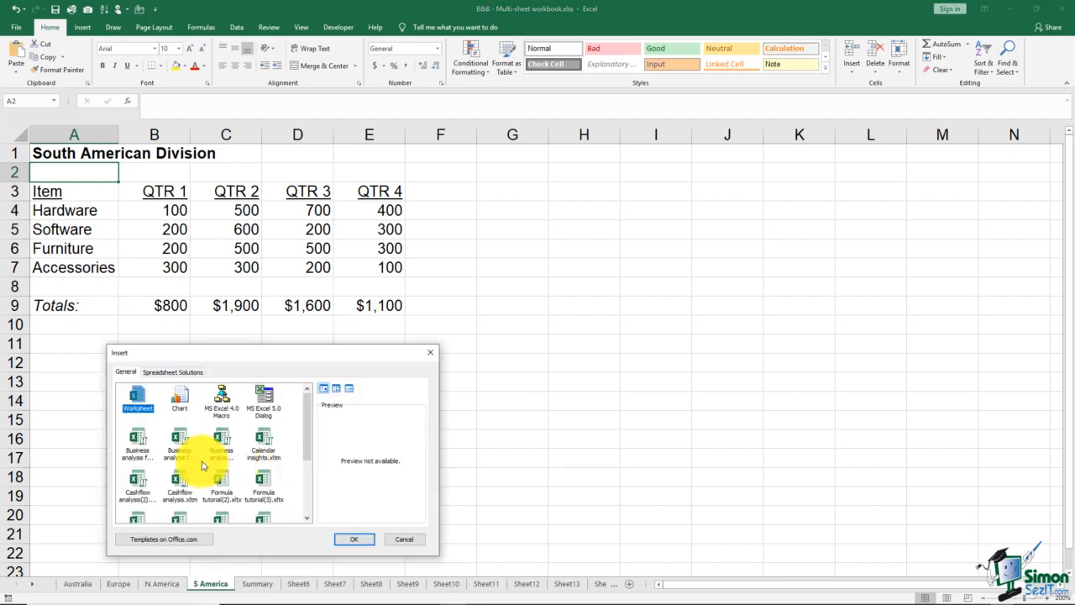
double_click(137, 394)
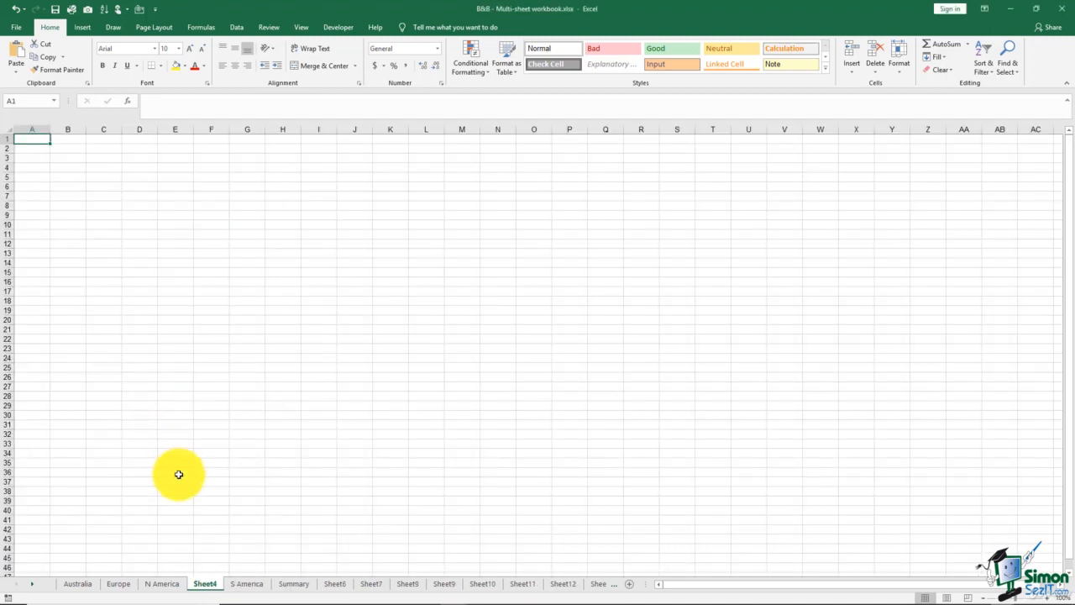
right_click(209, 588)
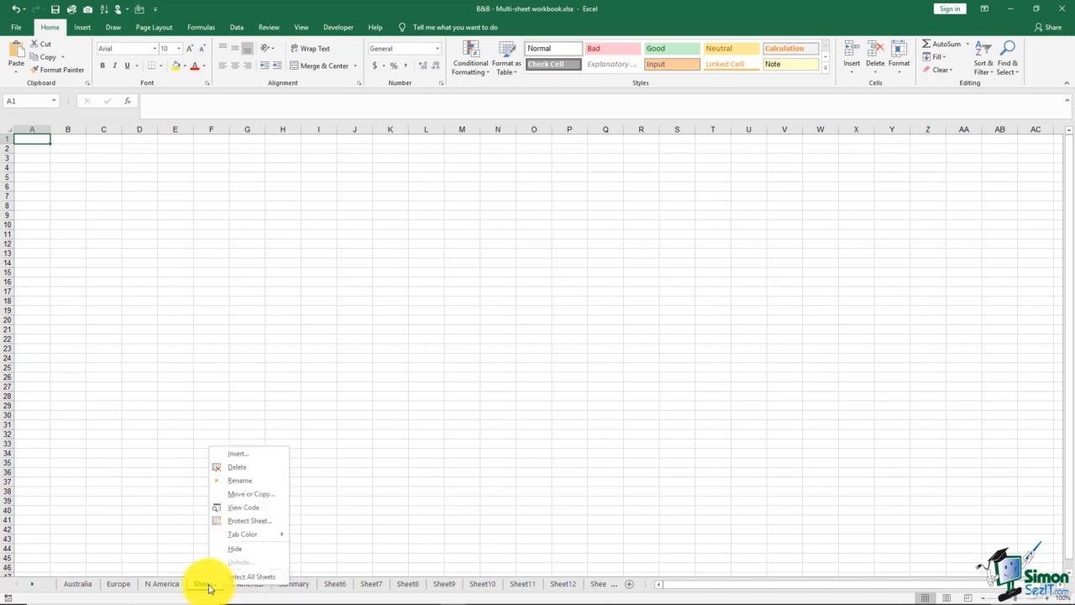
click(237, 470)
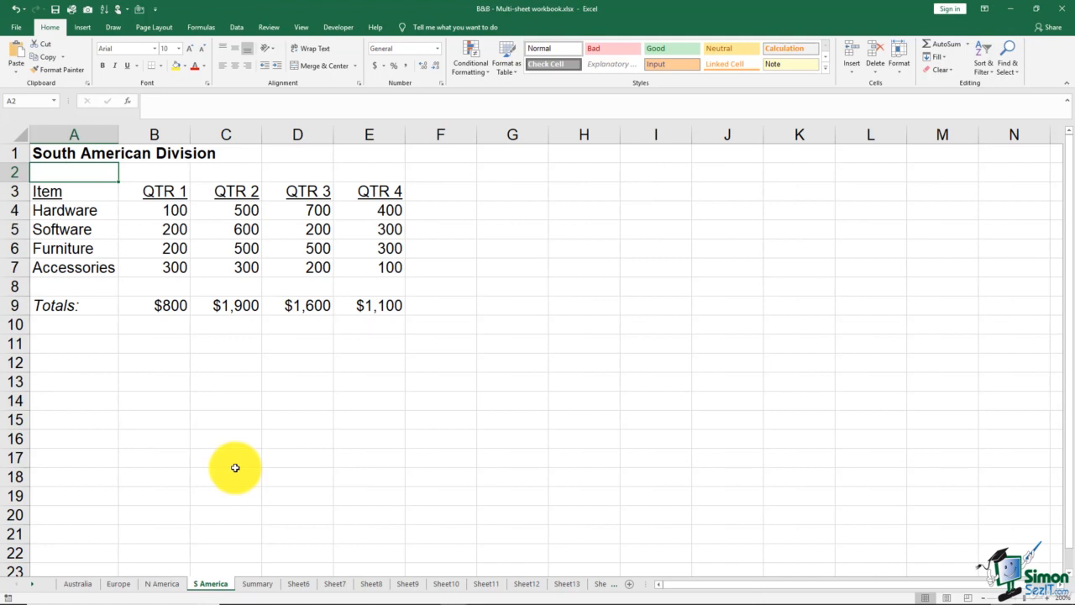
Open the S America sheet's name for editing and leave it without entering a new name.
right_click(220, 587)
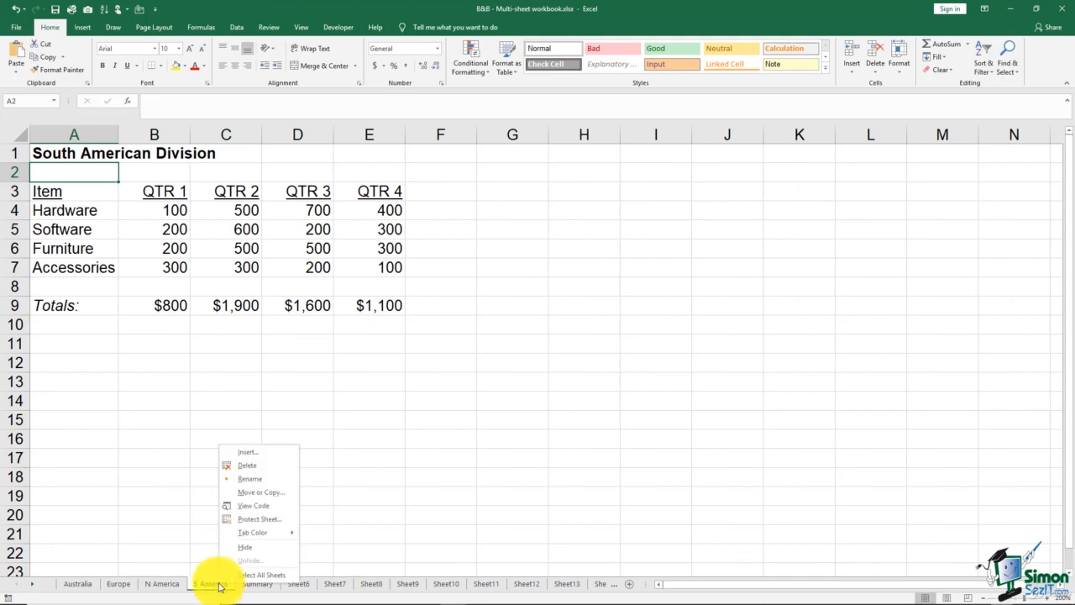
click(263, 483)
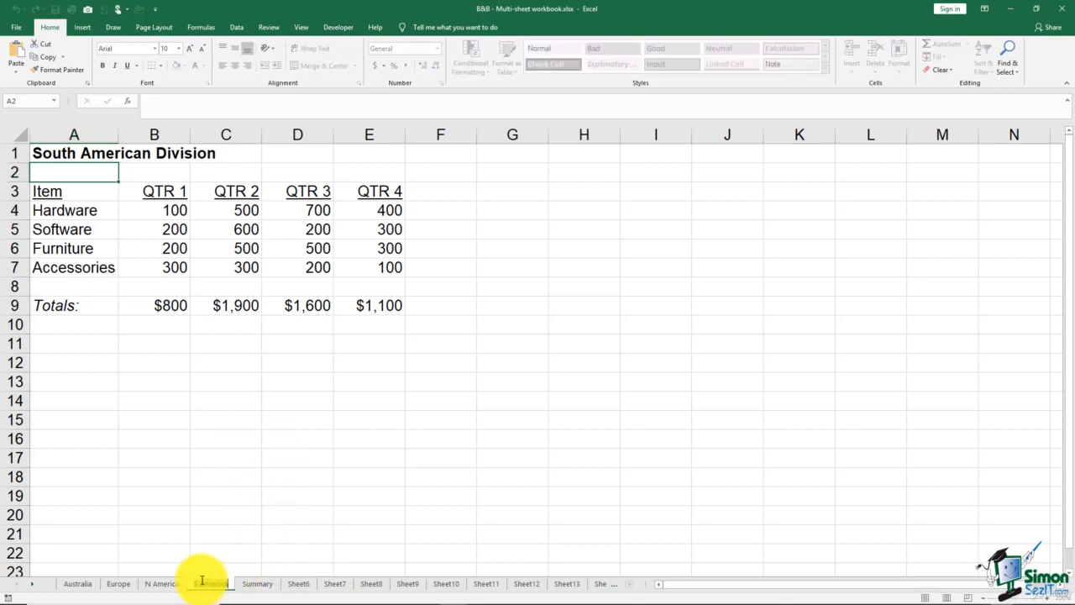
key(Return)
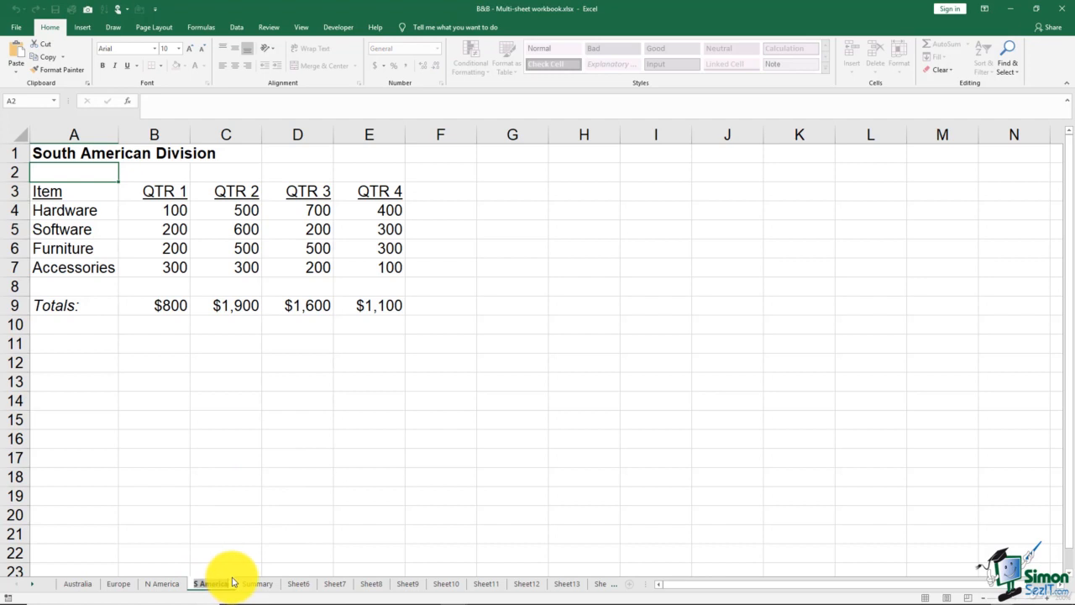
click(285, 529)
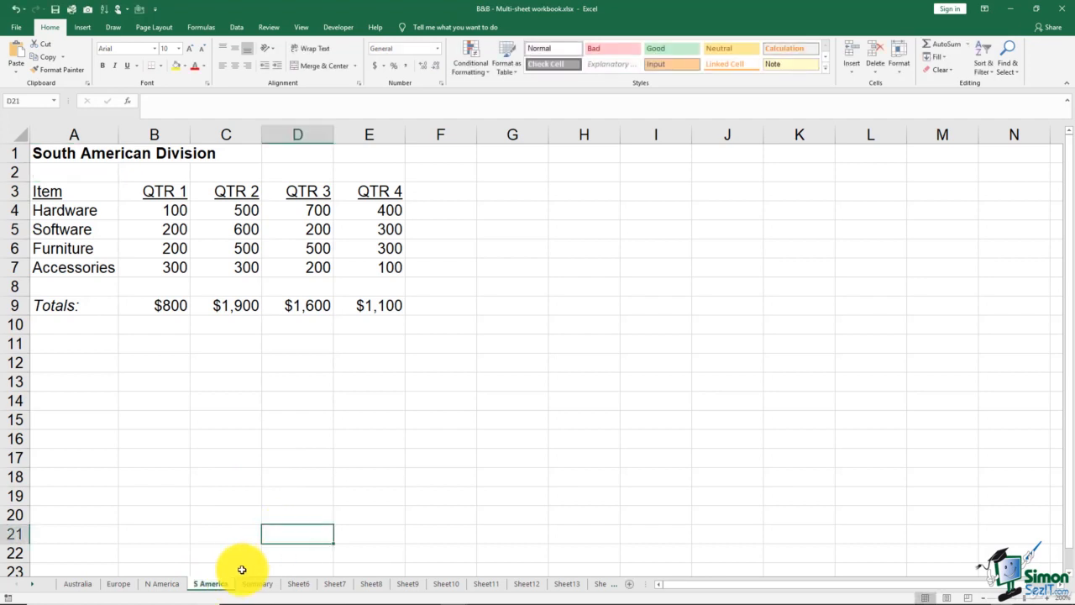
click(301, 489)
Move the S America sheet before the Australia sheet within the same workbook.
right_click(211, 585)
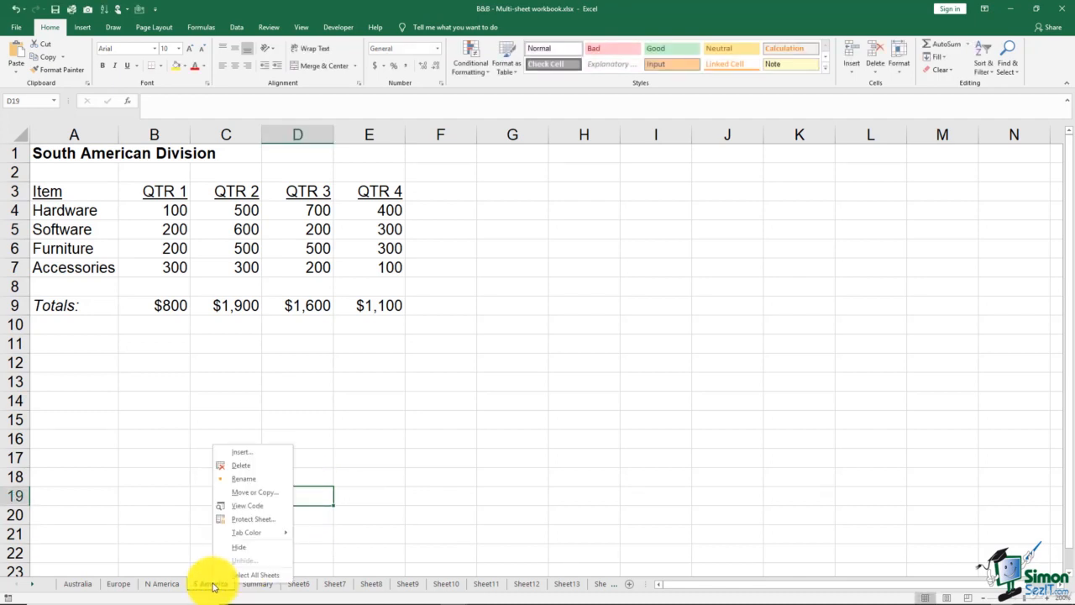
click(245, 494)
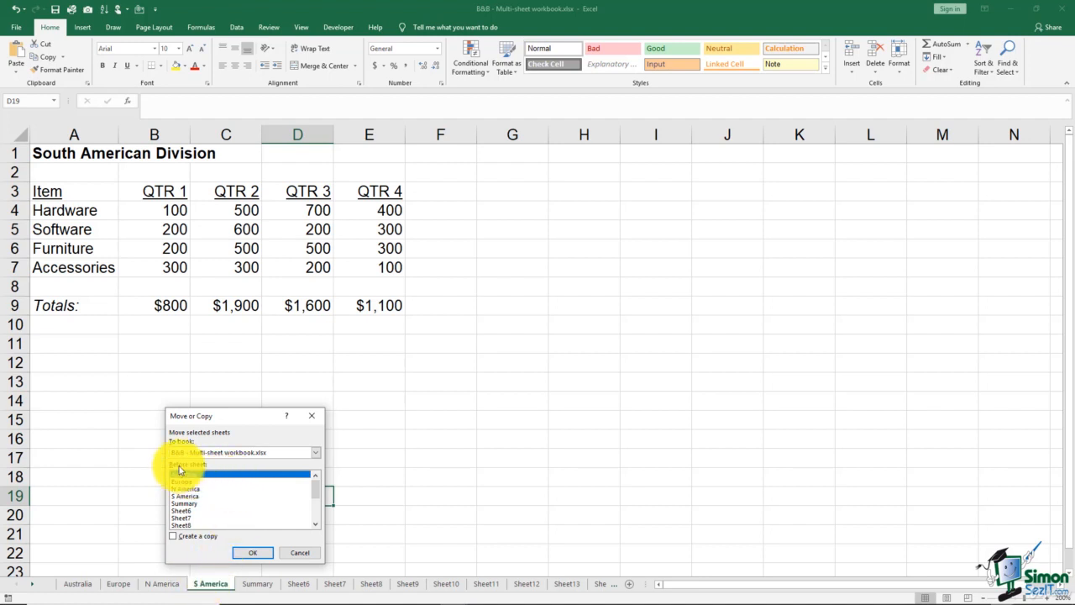
click(252, 553)
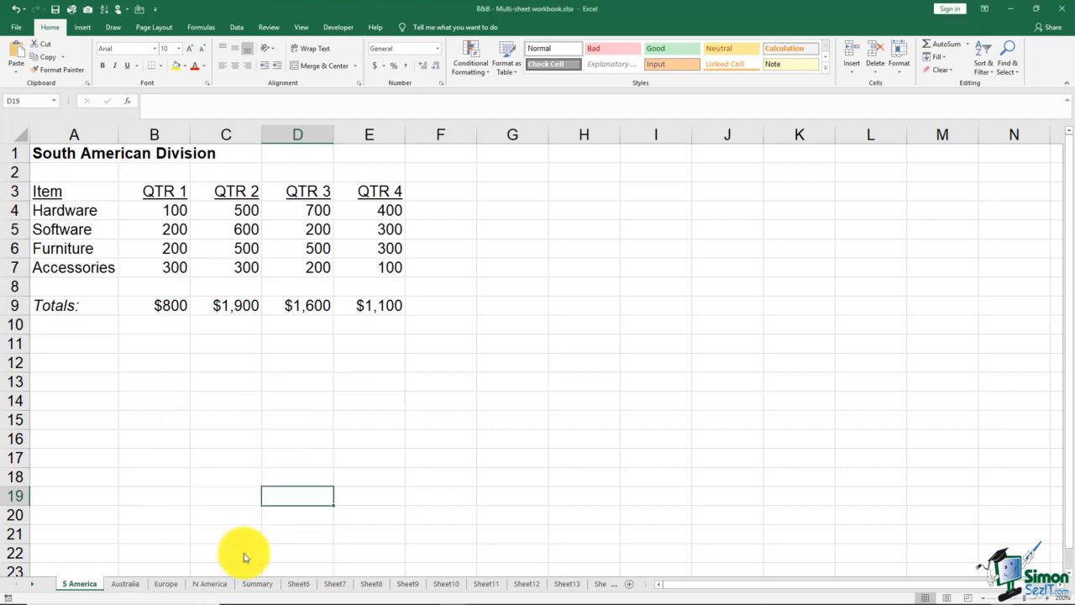
Create a copy of the S America sheet in a new workbook and close that new workbook.
right_click(87, 585)
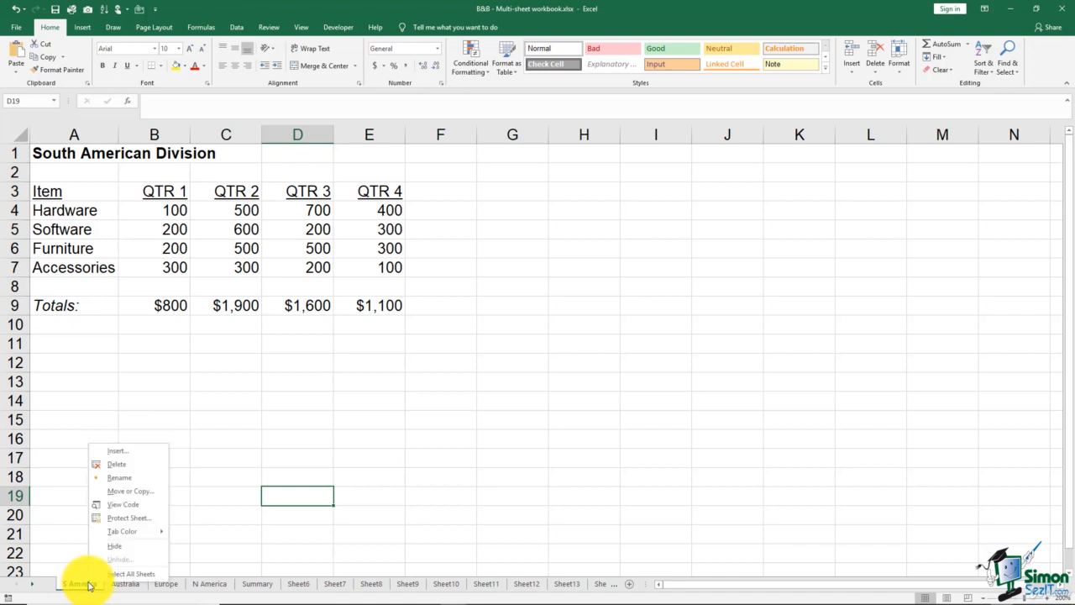
click(126, 499)
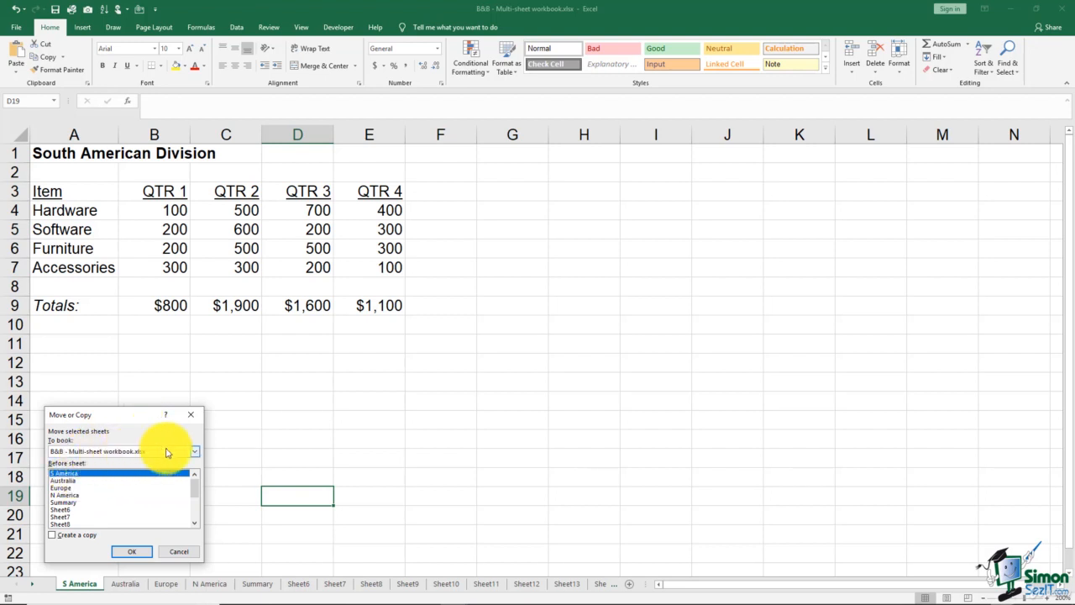
click(194, 452)
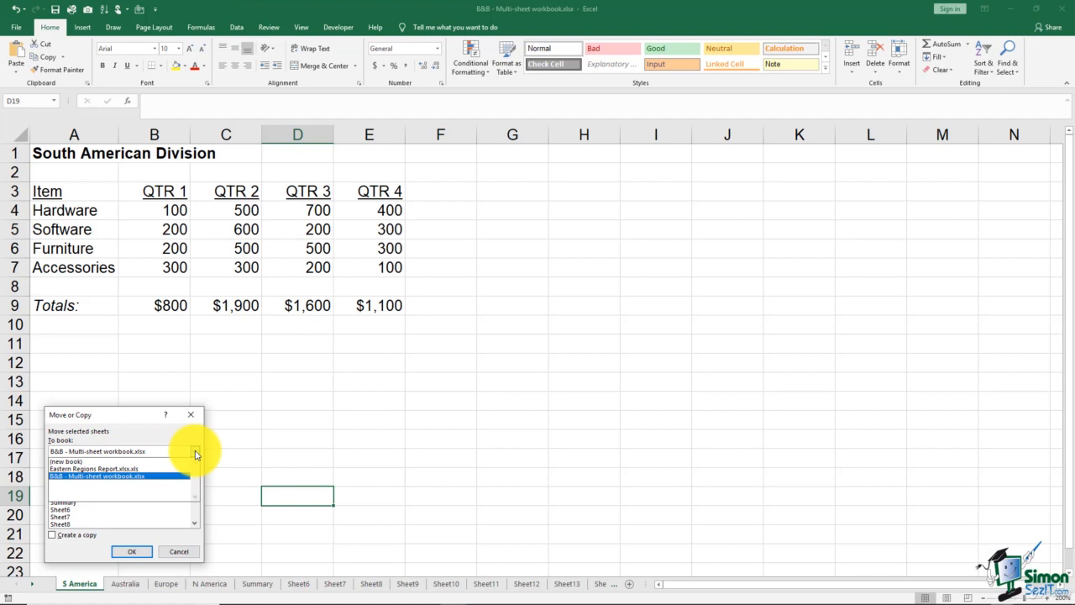
click(74, 462)
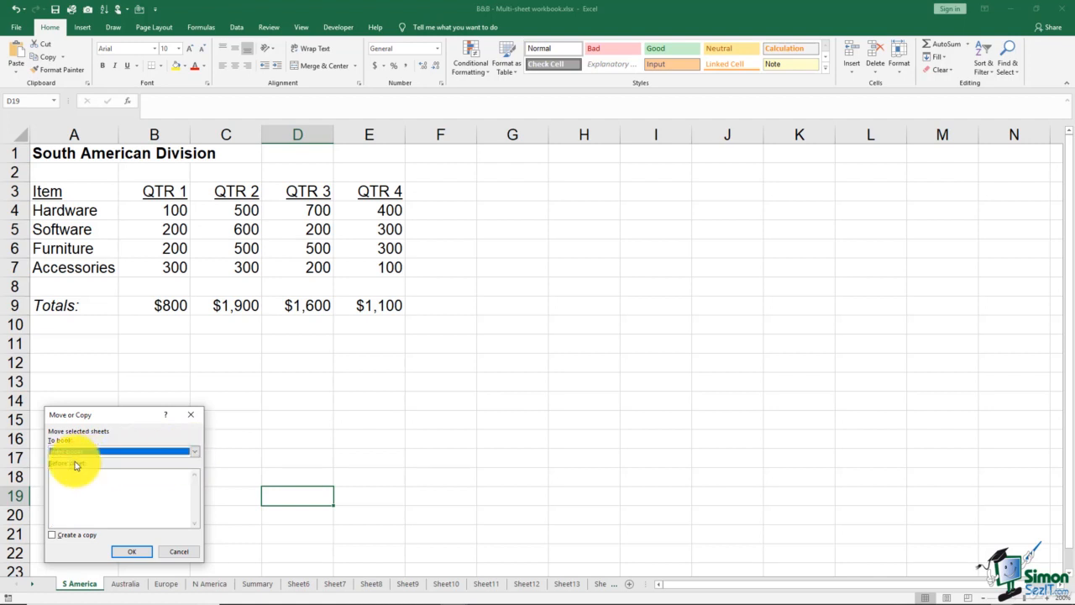
click(53, 535)
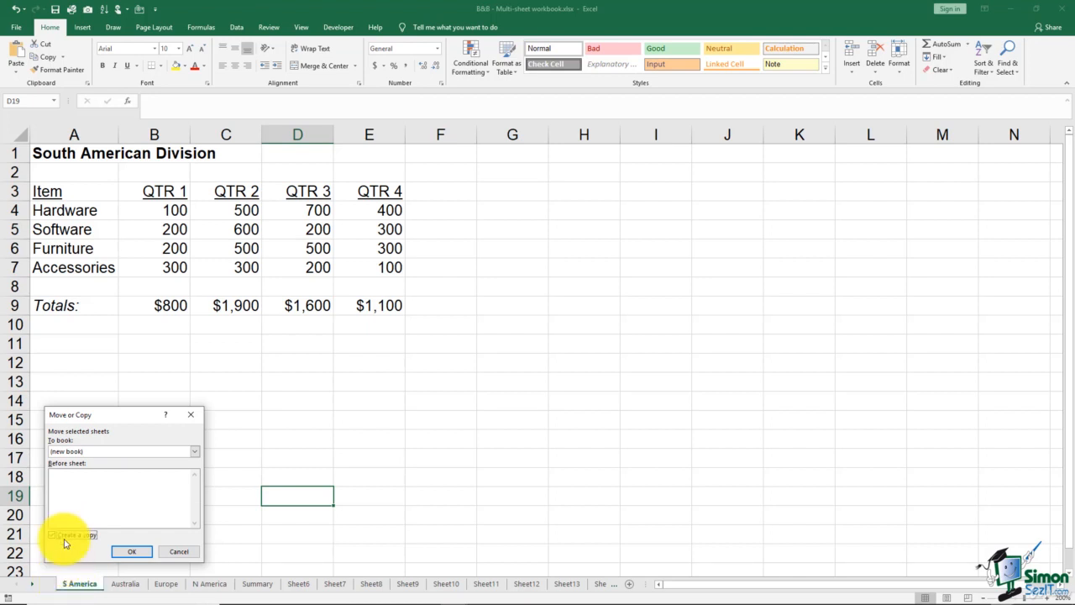
click(132, 551)
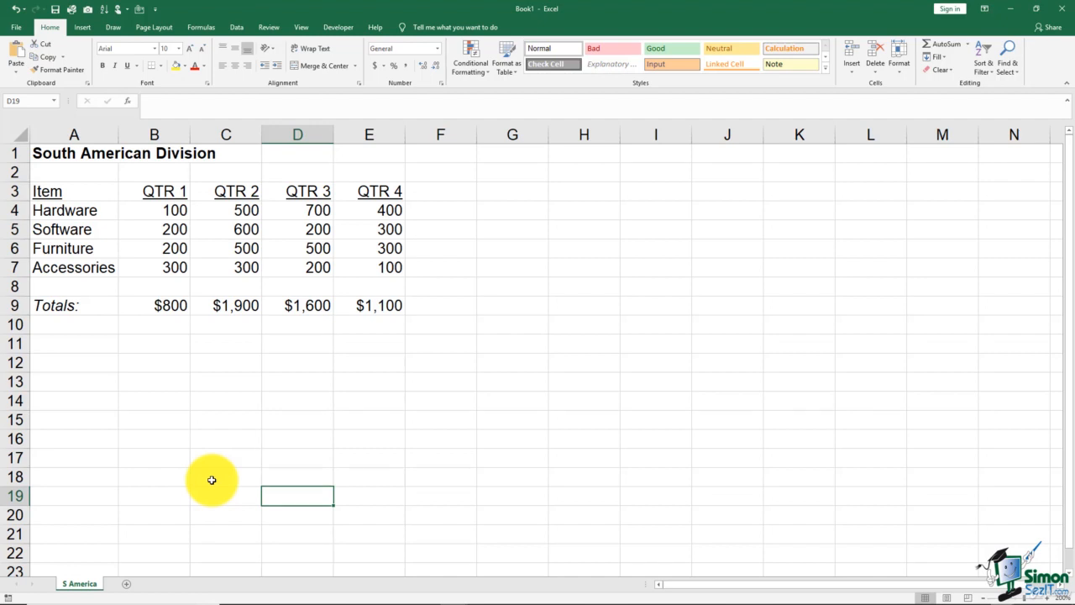
click(1065, 12)
click(542, 320)
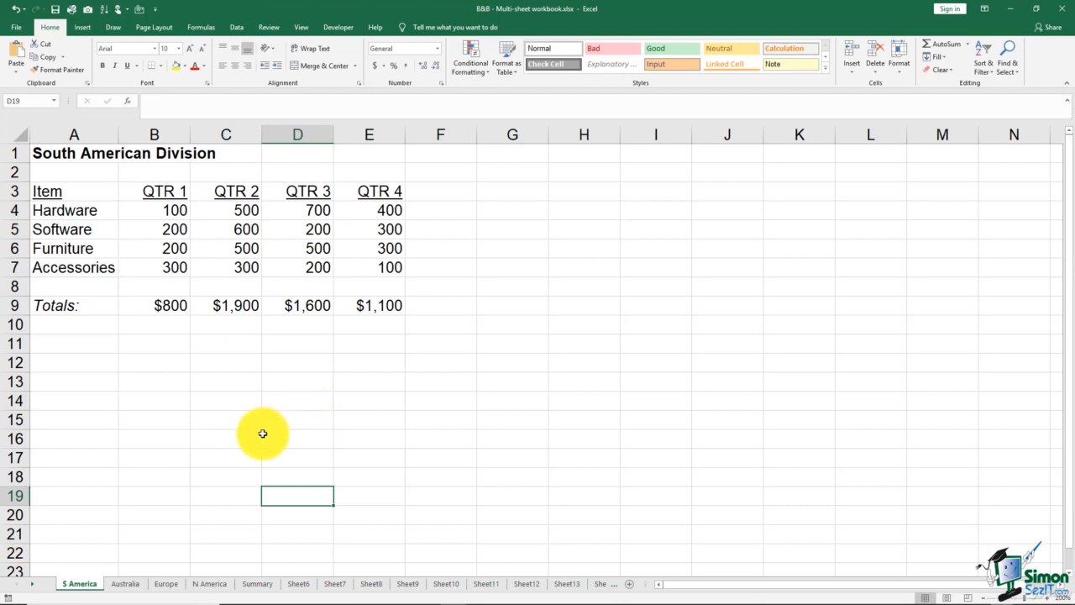
View the S America sheet's code in the Visual Basic editor and return to the workbook.
right_click(92, 585)
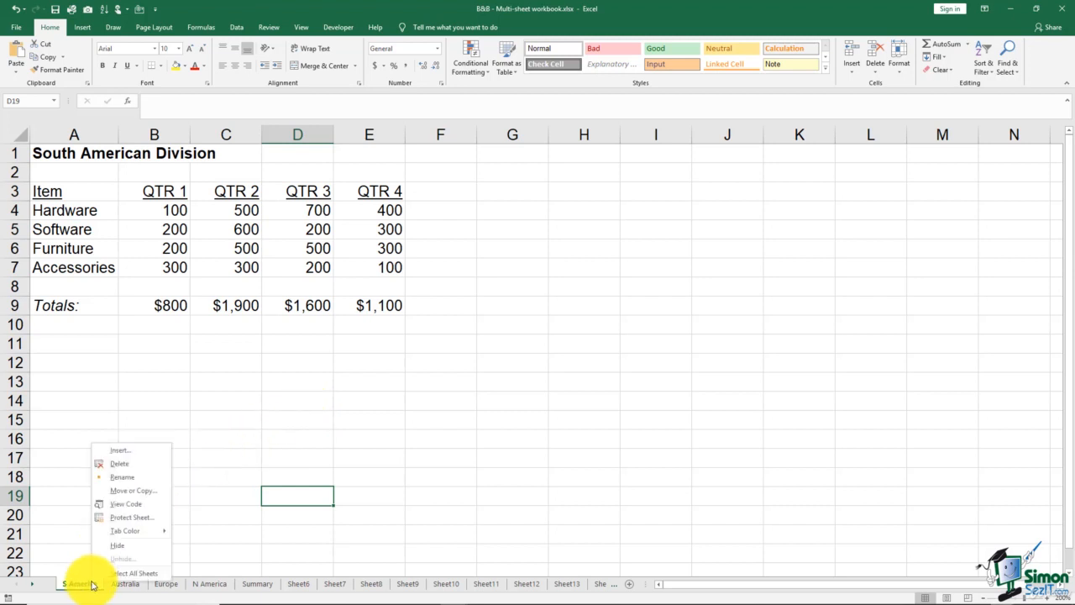
click(124, 509)
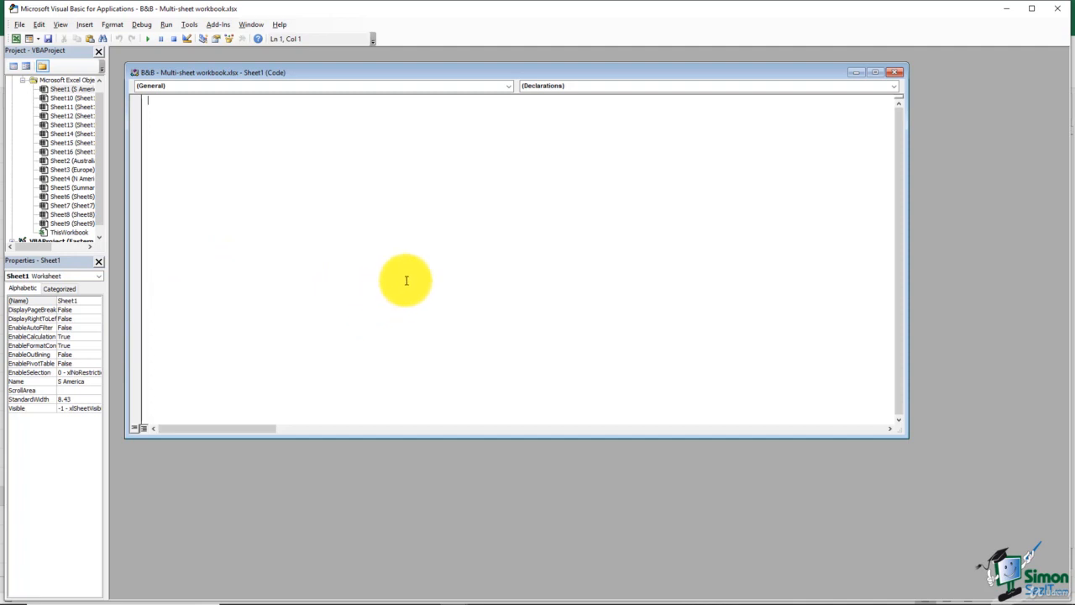
click(1059, 10)
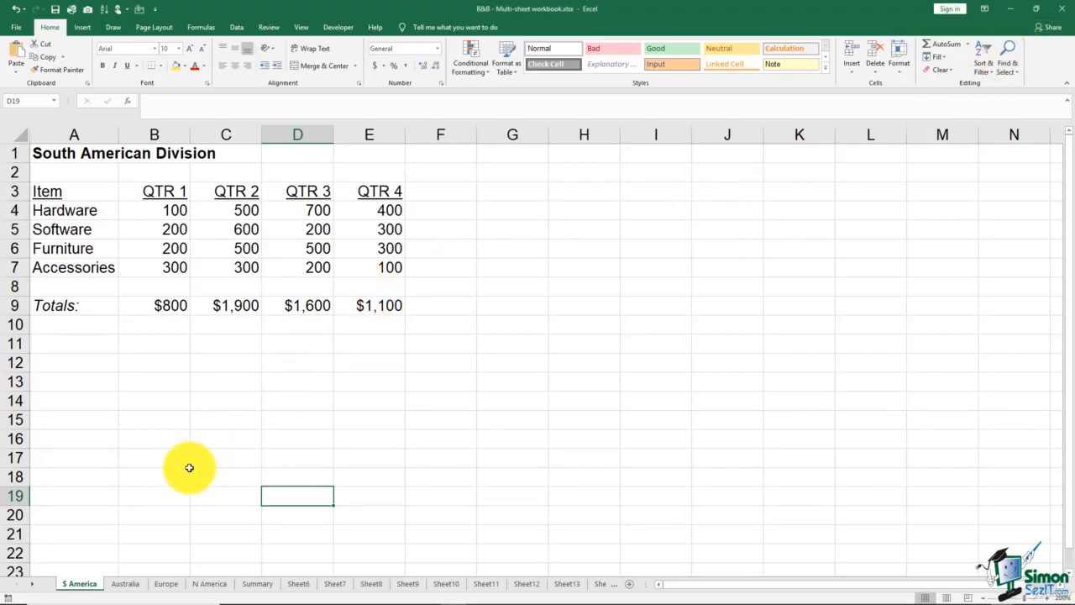
Look at the Protect Sheet options for the S America sheet and cancel without protecting it.
right_click(84, 586)
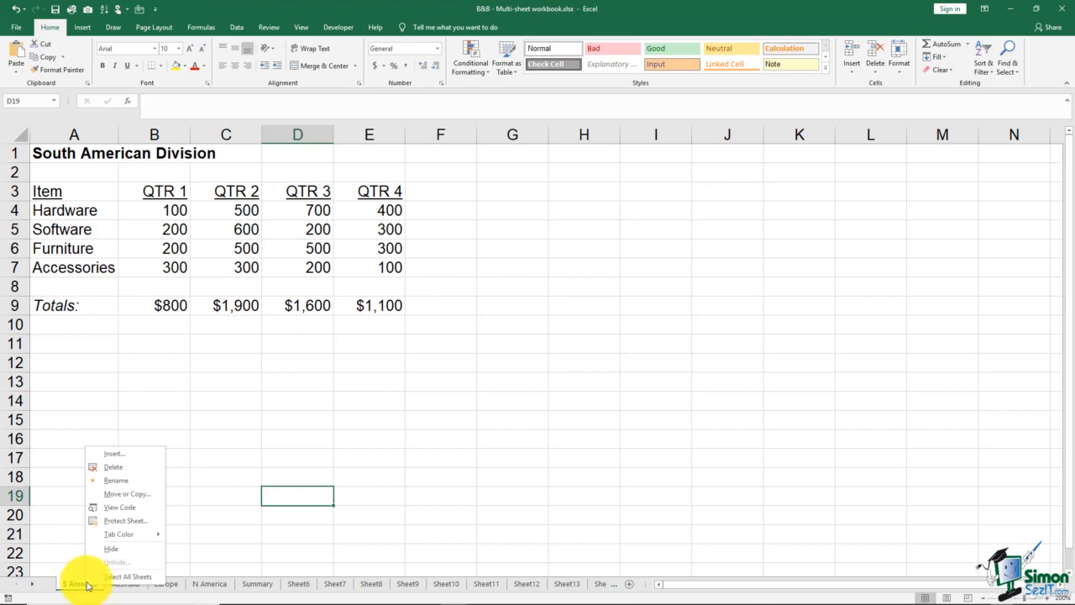
click(126, 521)
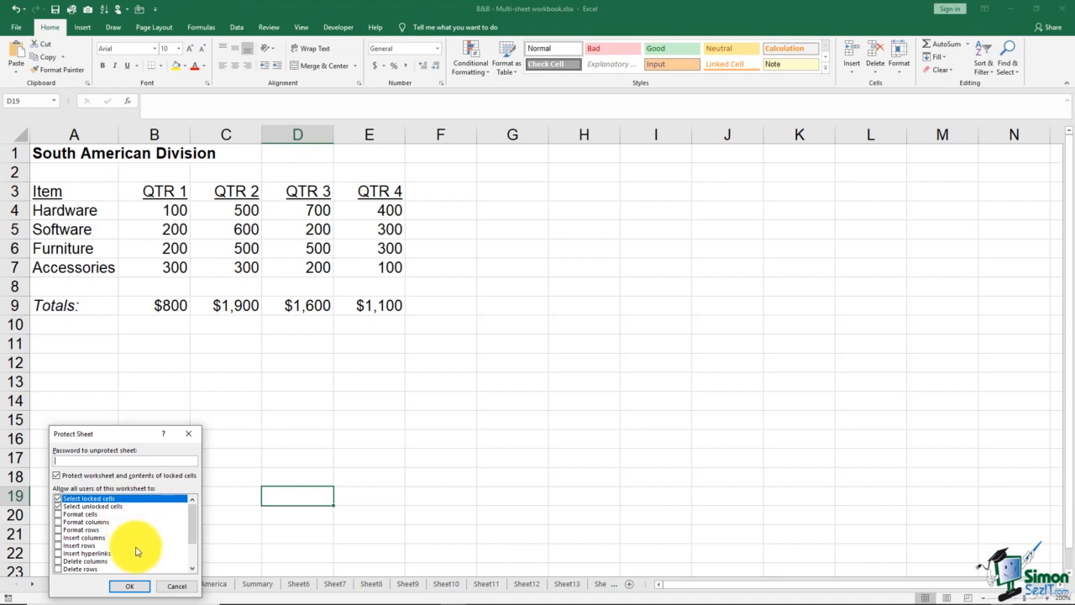
click(176, 591)
right_click(83, 583)
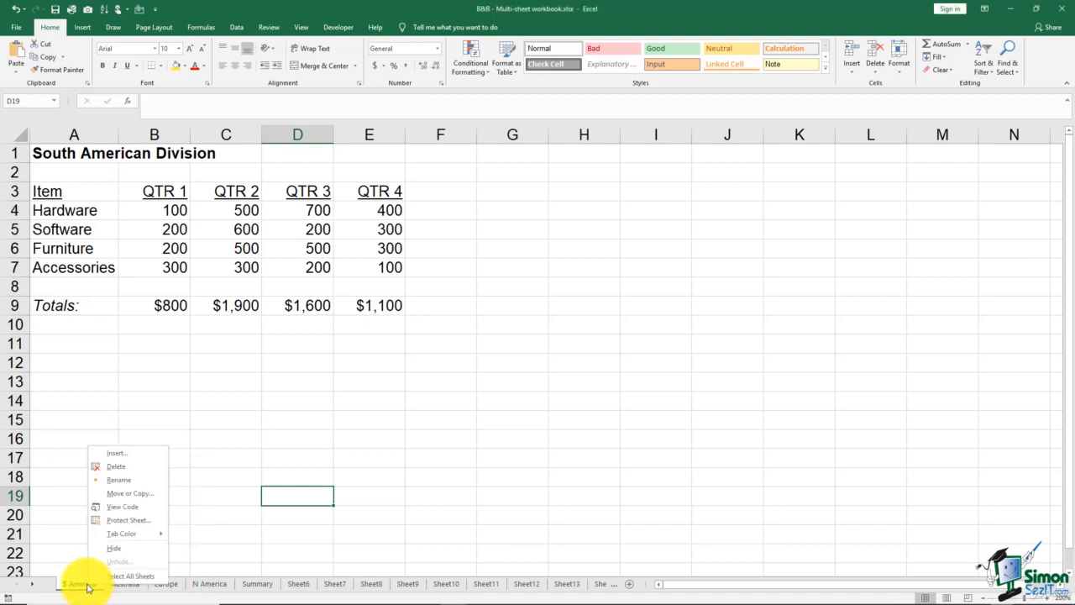
mouse_move(120, 537)
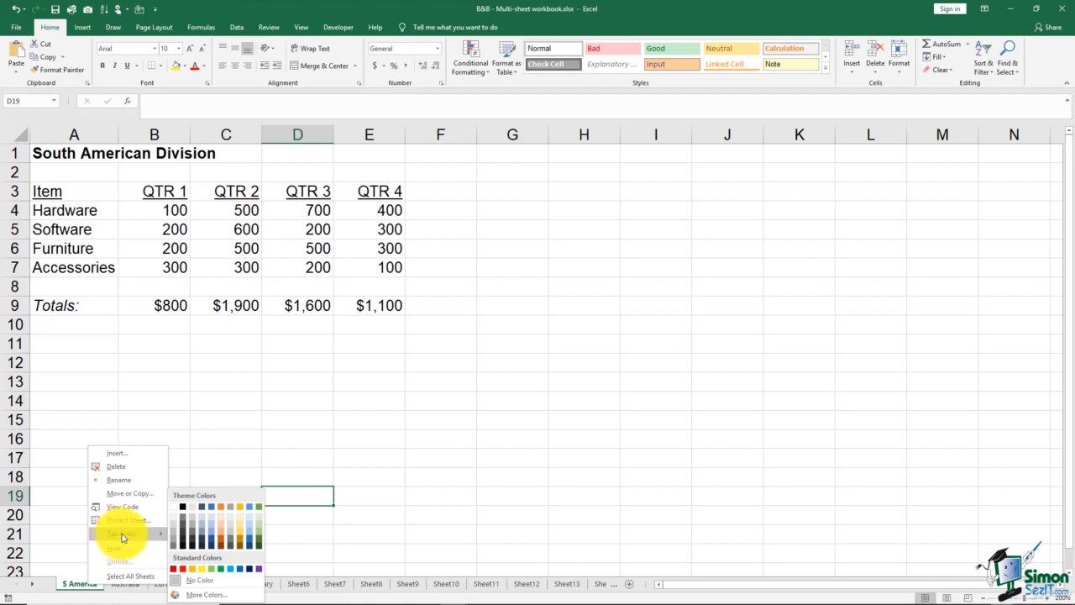
click(315, 450)
Set the Summary sheet's tab color to standard red and view it from the N America sheet.
click(262, 583)
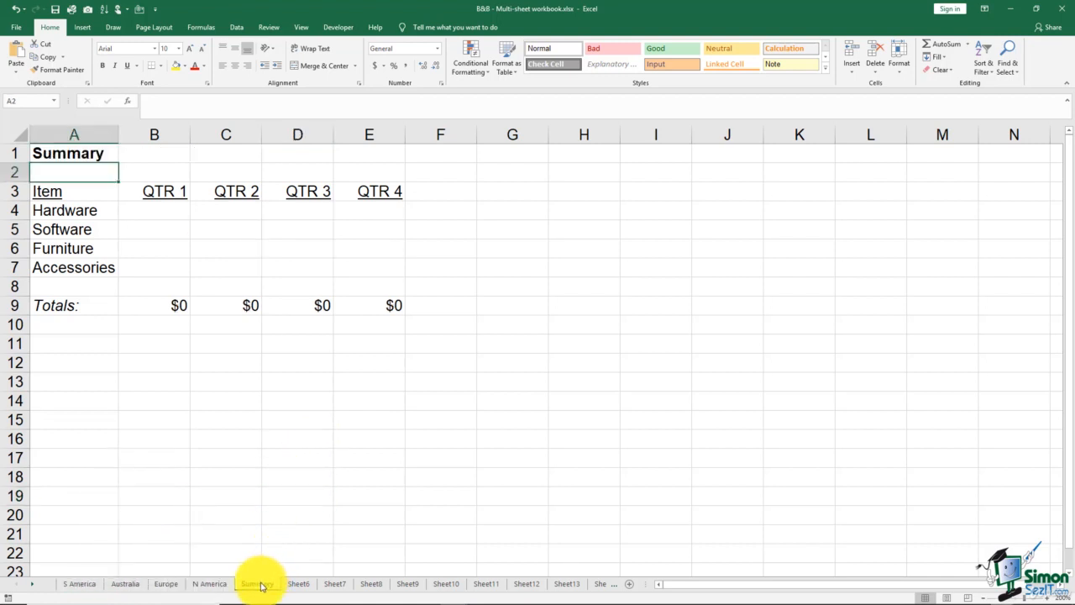
right_click(260, 586)
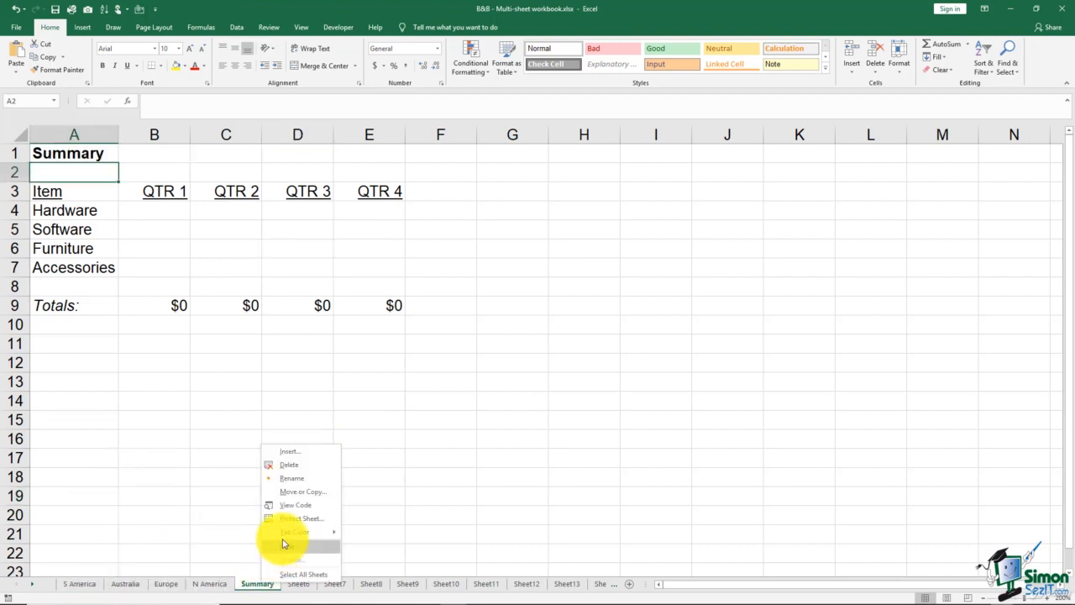
mouse_move(286, 533)
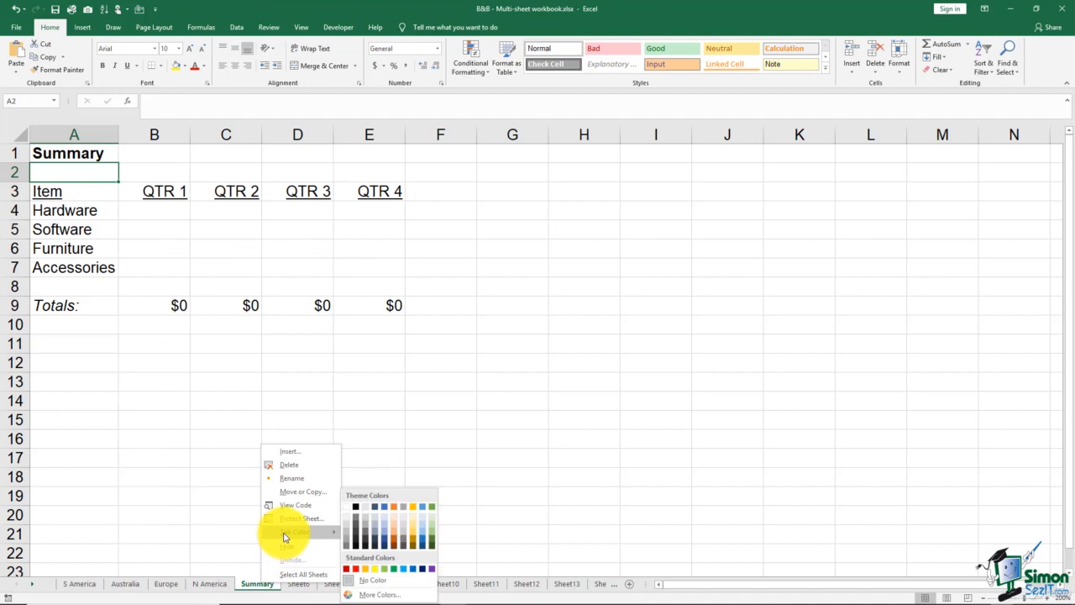
click(355, 569)
click(210, 584)
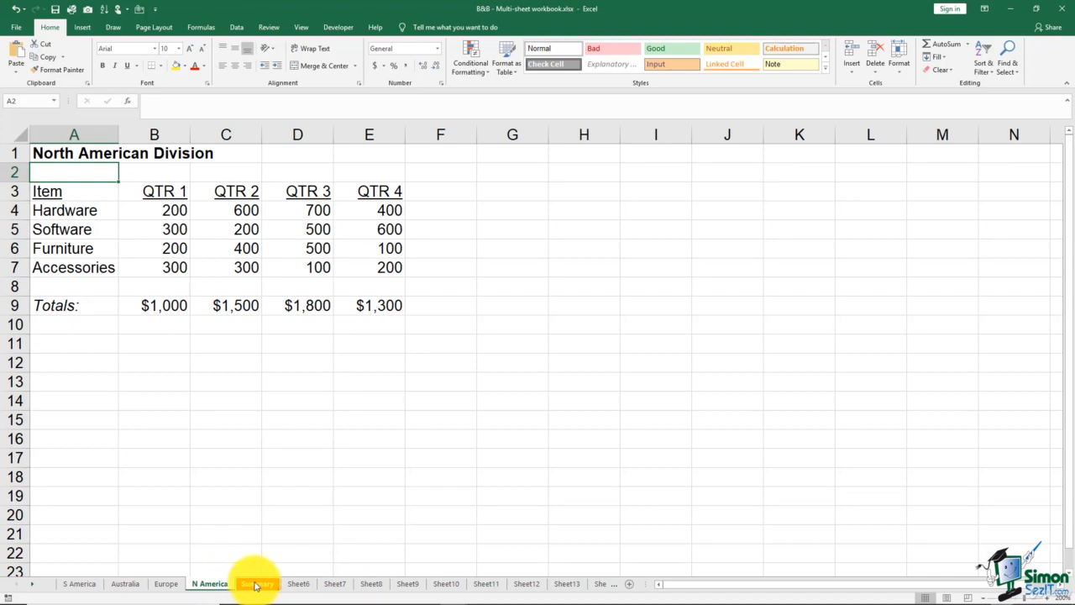
Hide the Summary sheet and unhide it again.
right_click(256, 586)
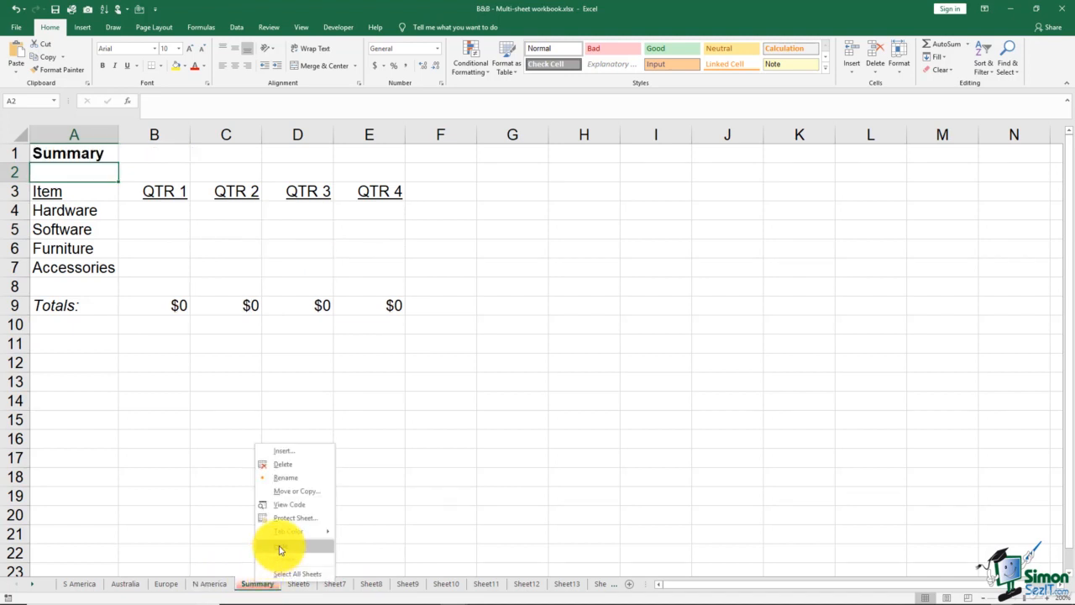
click(280, 548)
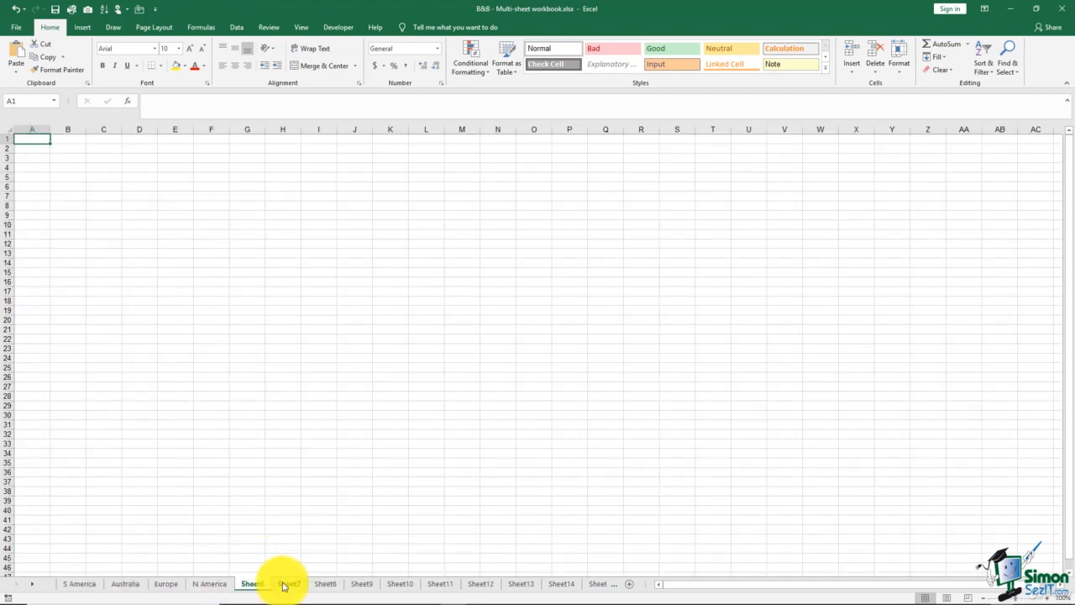
right_click(255, 583)
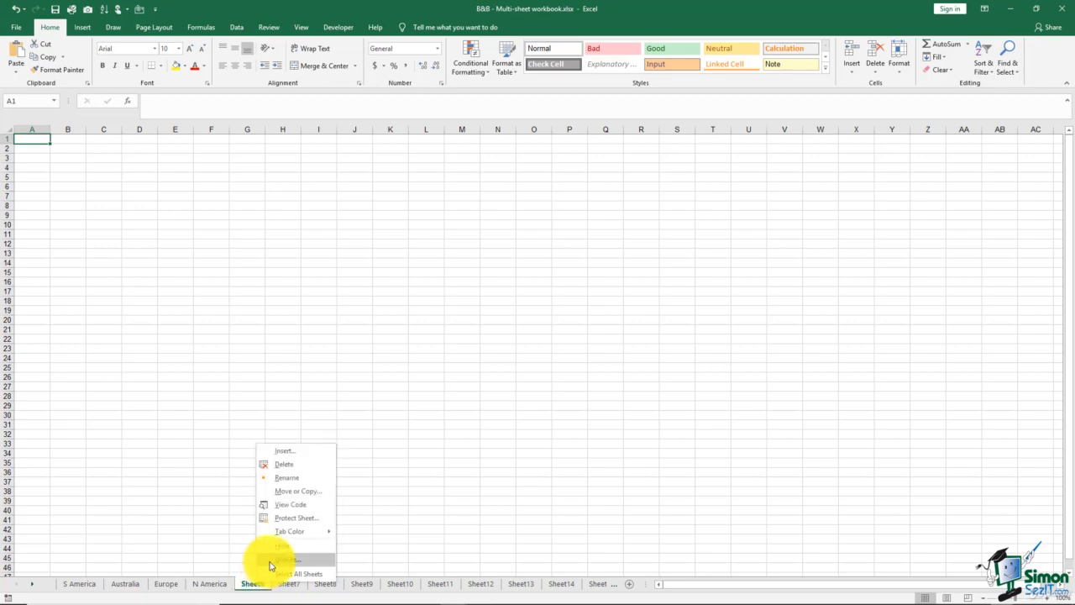
click(271, 562)
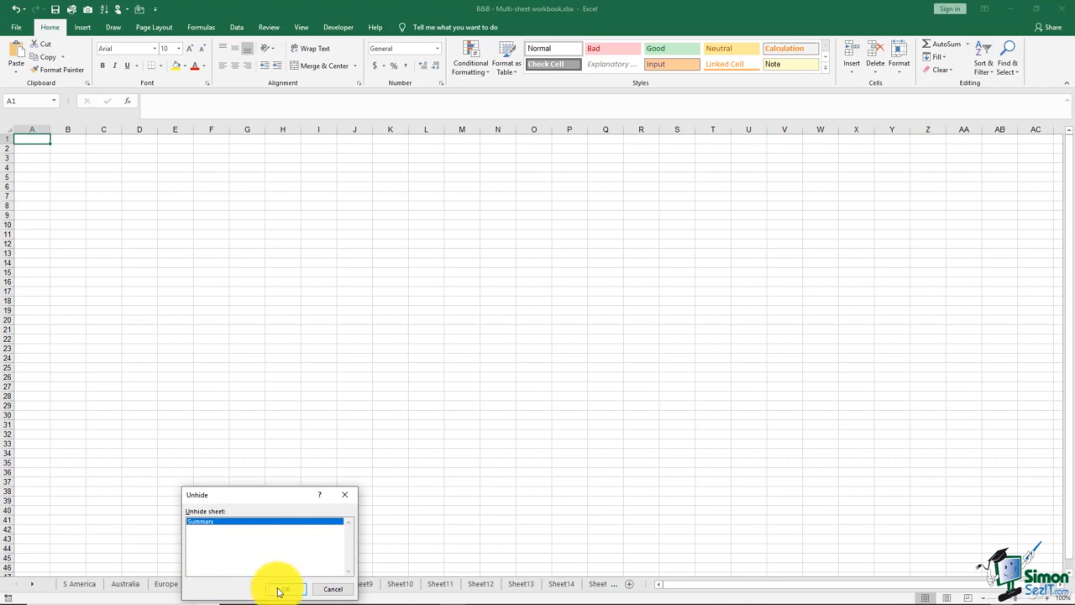
click(281, 589)
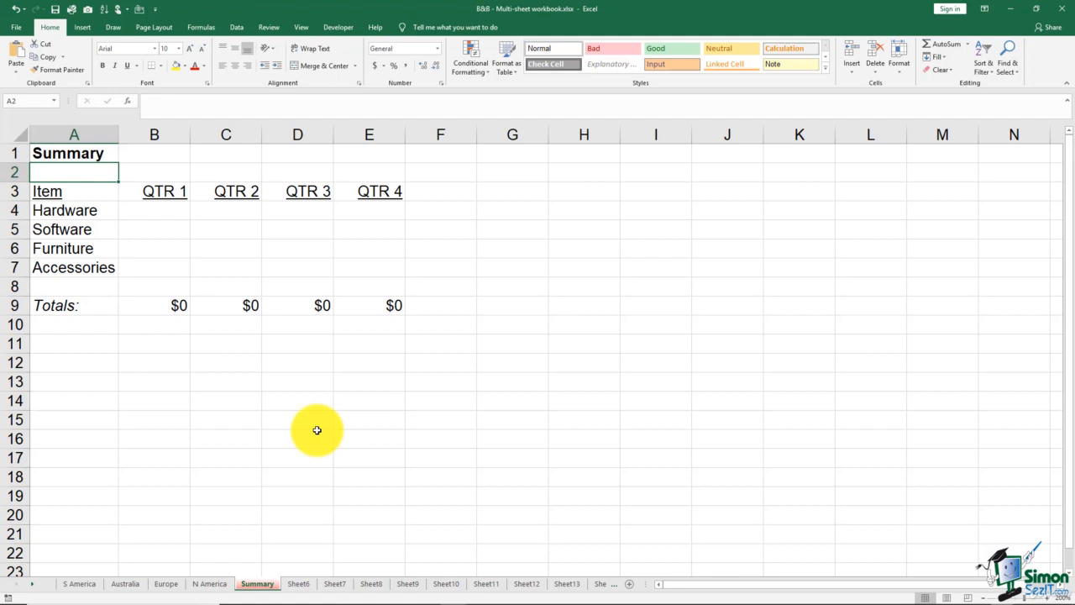
Select all sheets in the workbook as a group and ungroup them by switching to Sheet8.
right_click(263, 586)
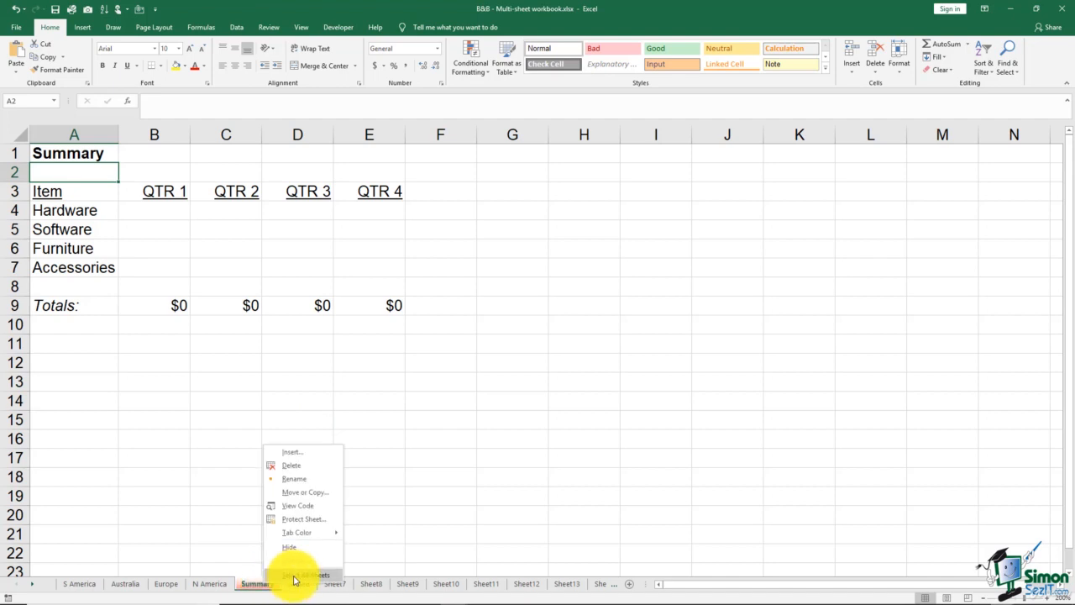
click(295, 578)
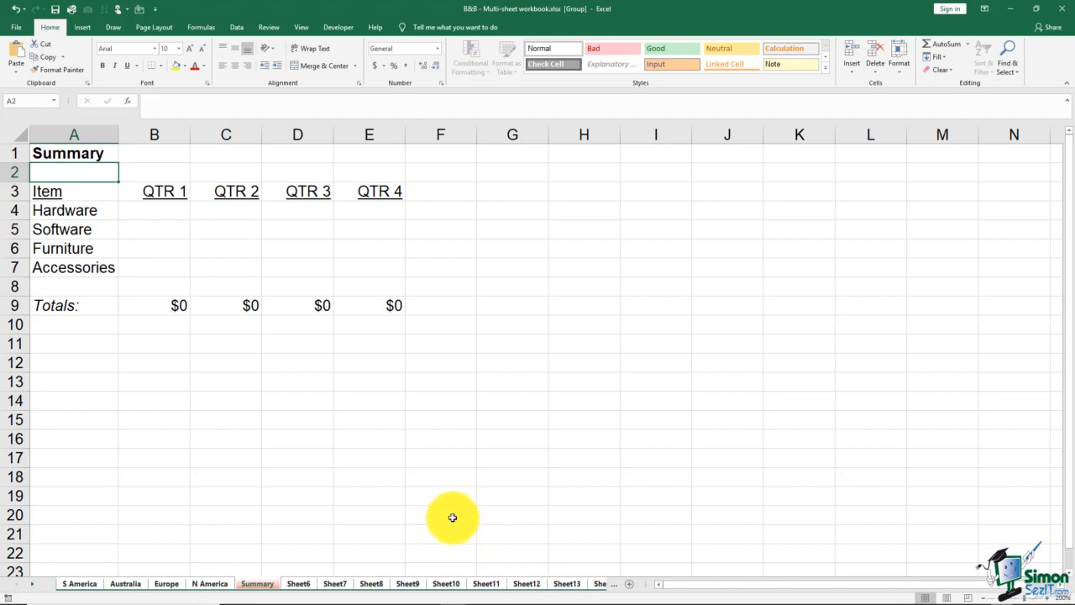
click(370, 585)
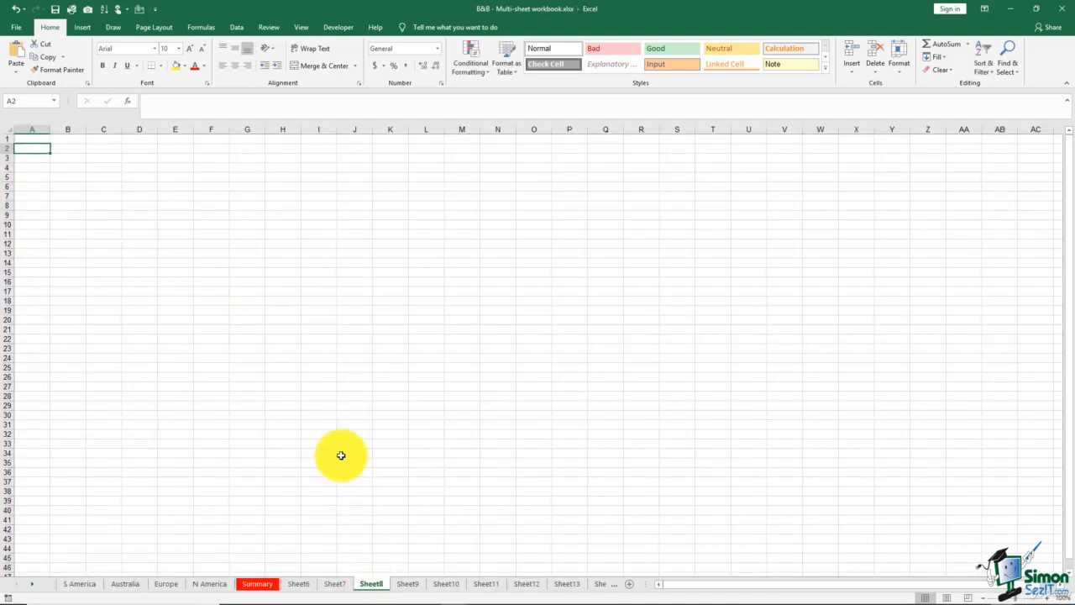